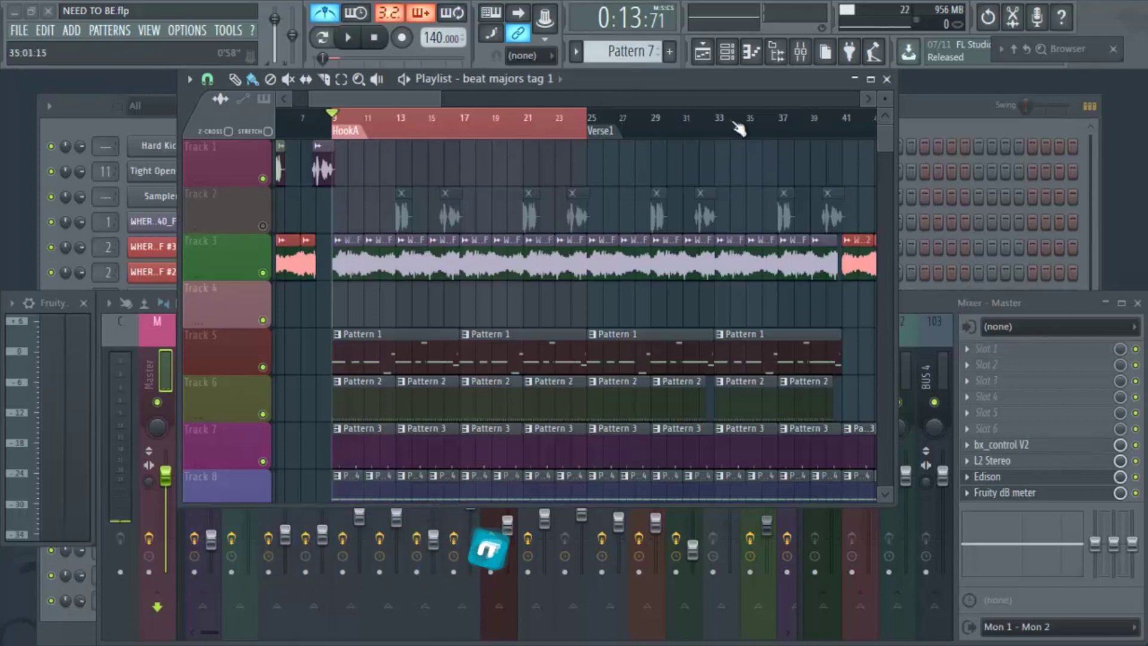
Drag the Playlist window slightly down and to the right over the other panels.
drag(712, 85, 748, 100)
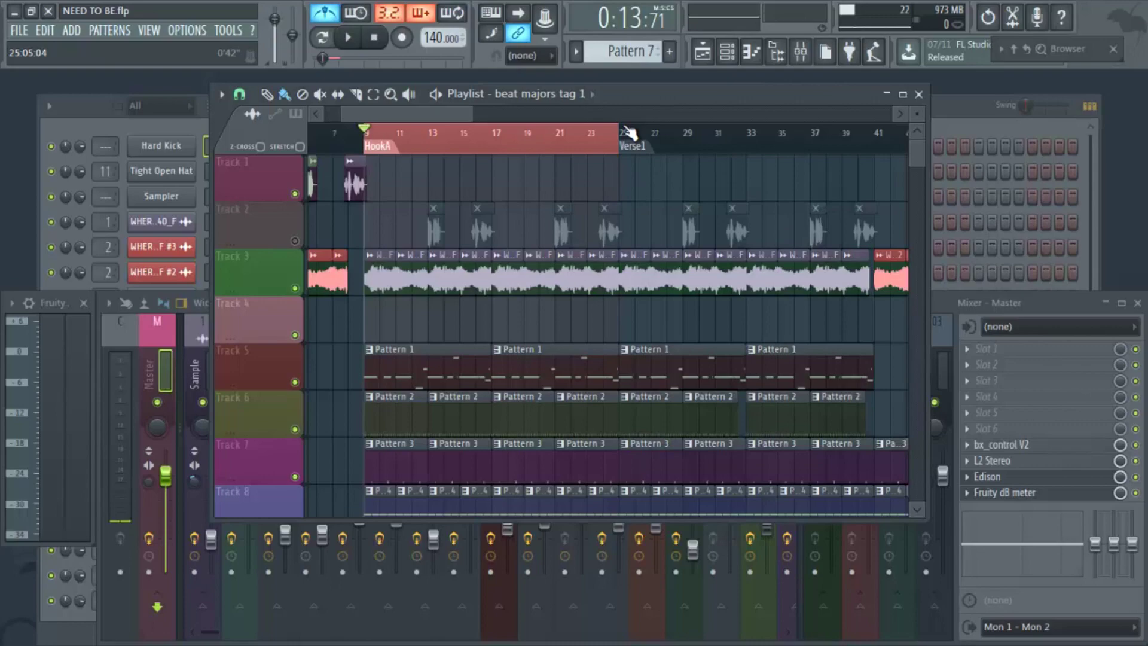
Bring the Channel rack forward and resize its right edge, then put the Playlist back in front.
click(960, 109)
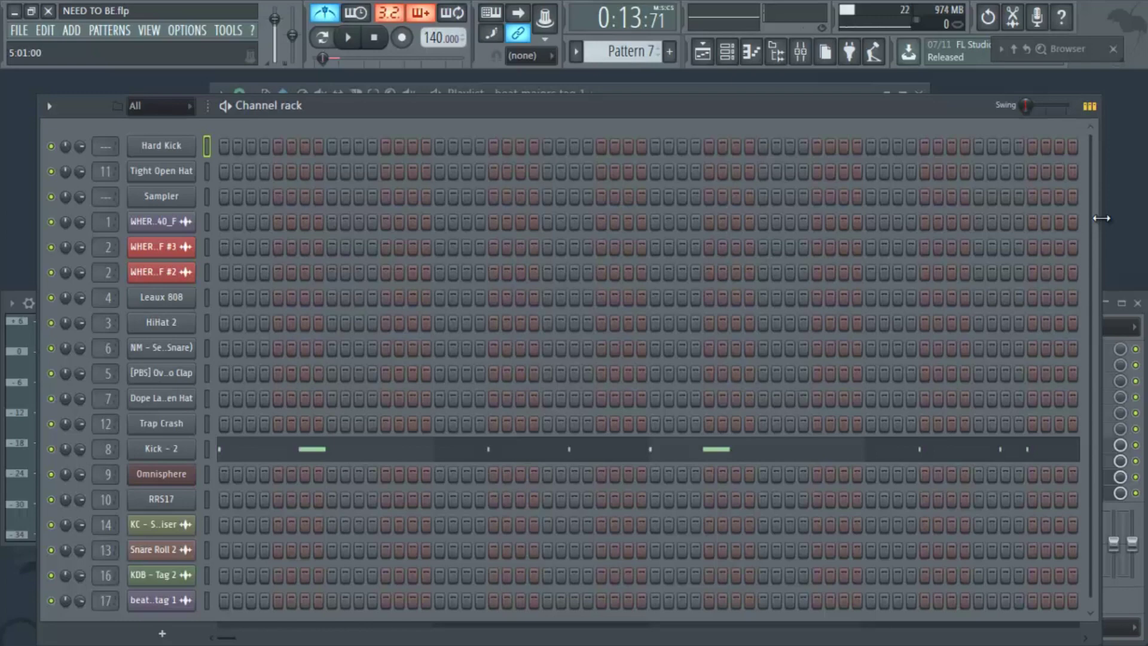
drag(1101, 219, 1141, 351)
click(730, 84)
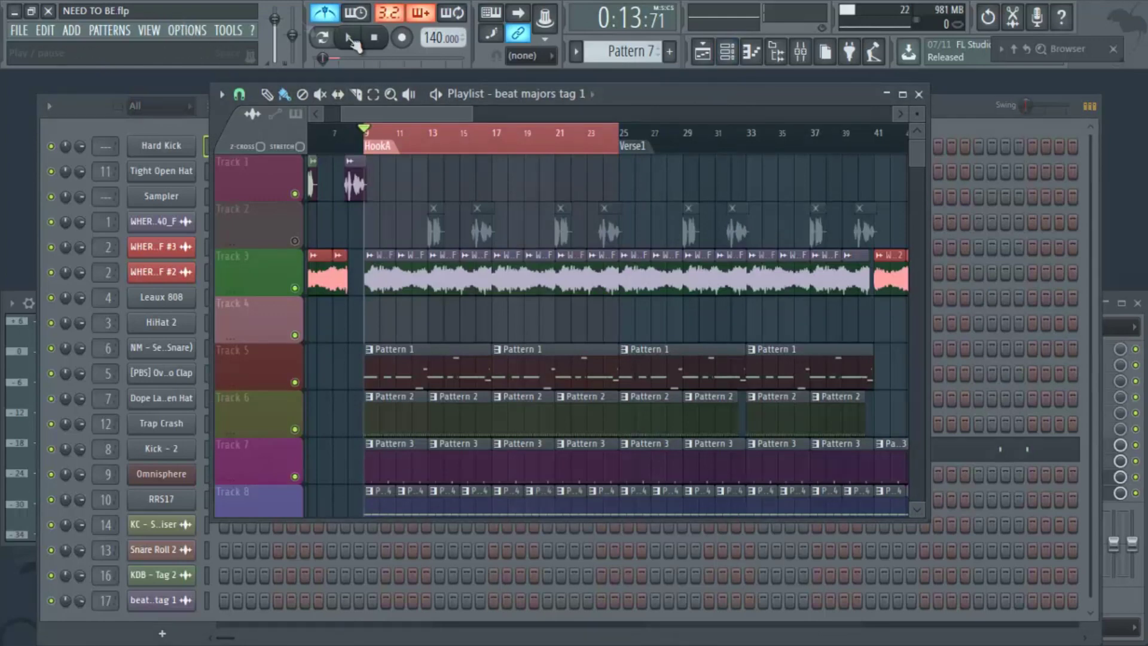
Open Project general settings from OPTIONS and arrange it beside the Channel rack and Playlist.
click(190, 30)
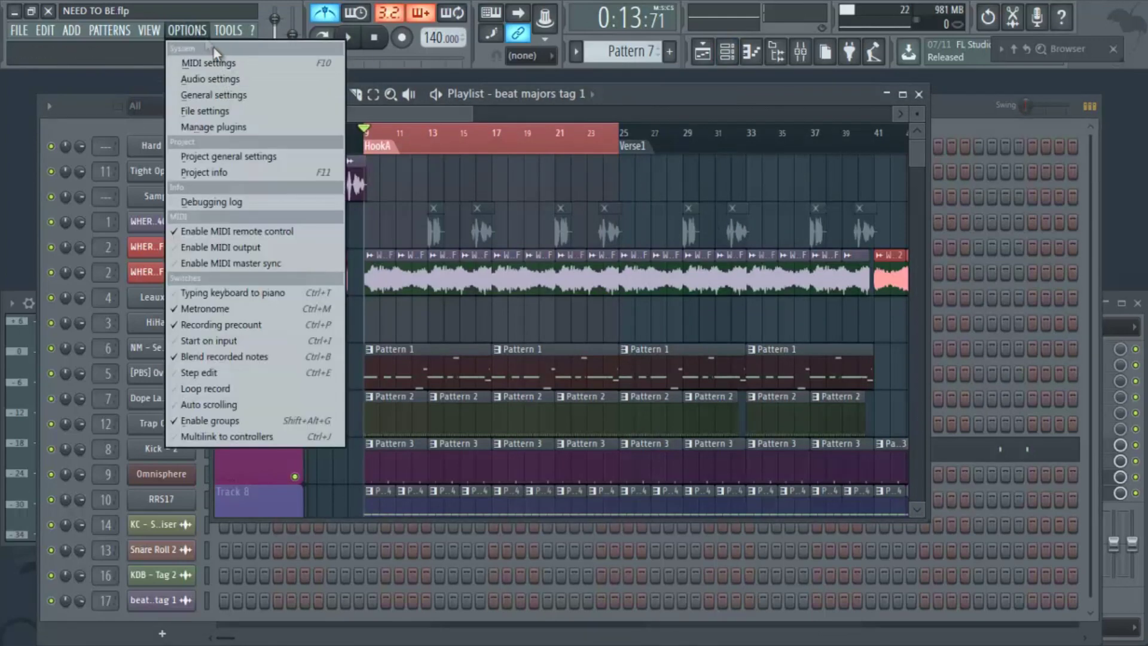
click(224, 155)
drag(843, 107, 785, 114)
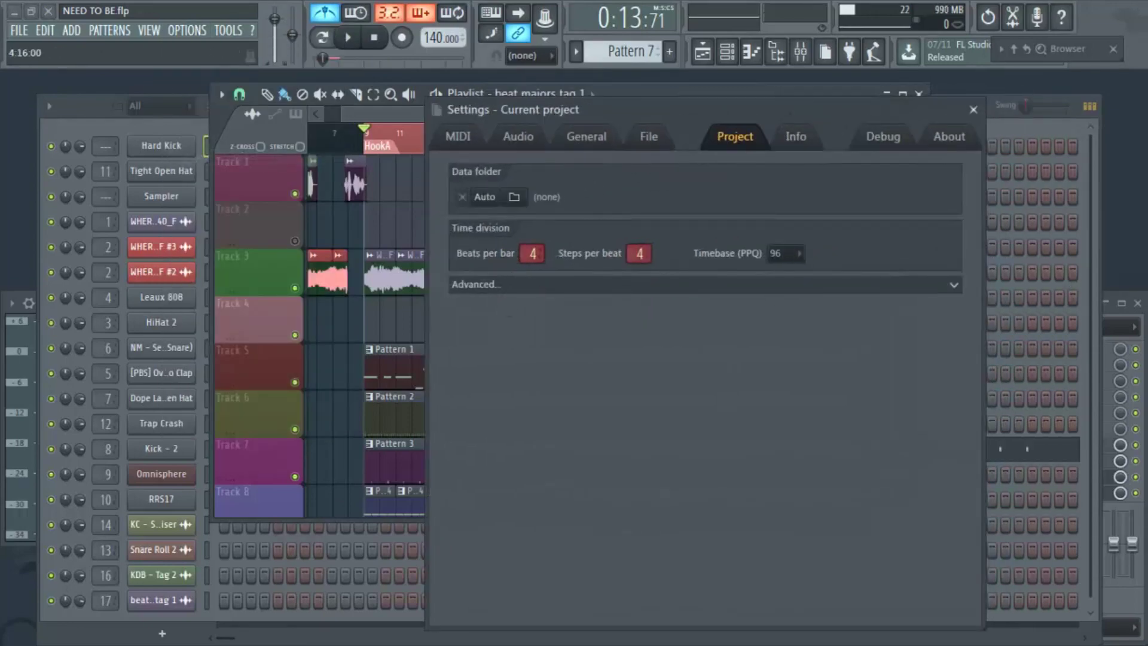
click(1102, 231)
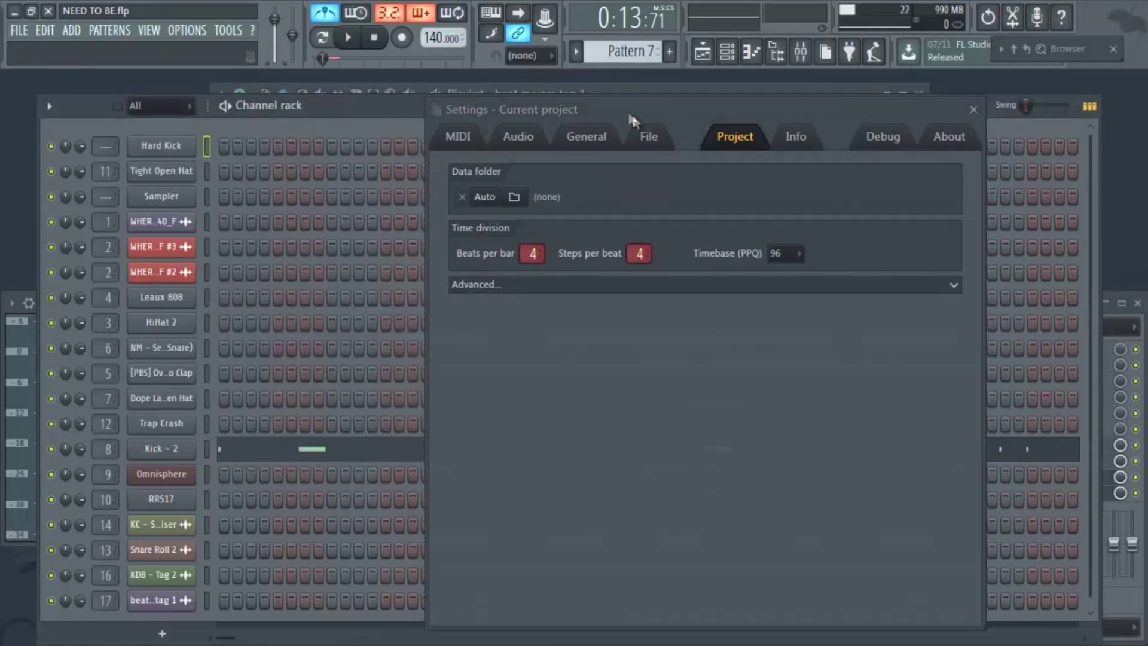
click(740, 88)
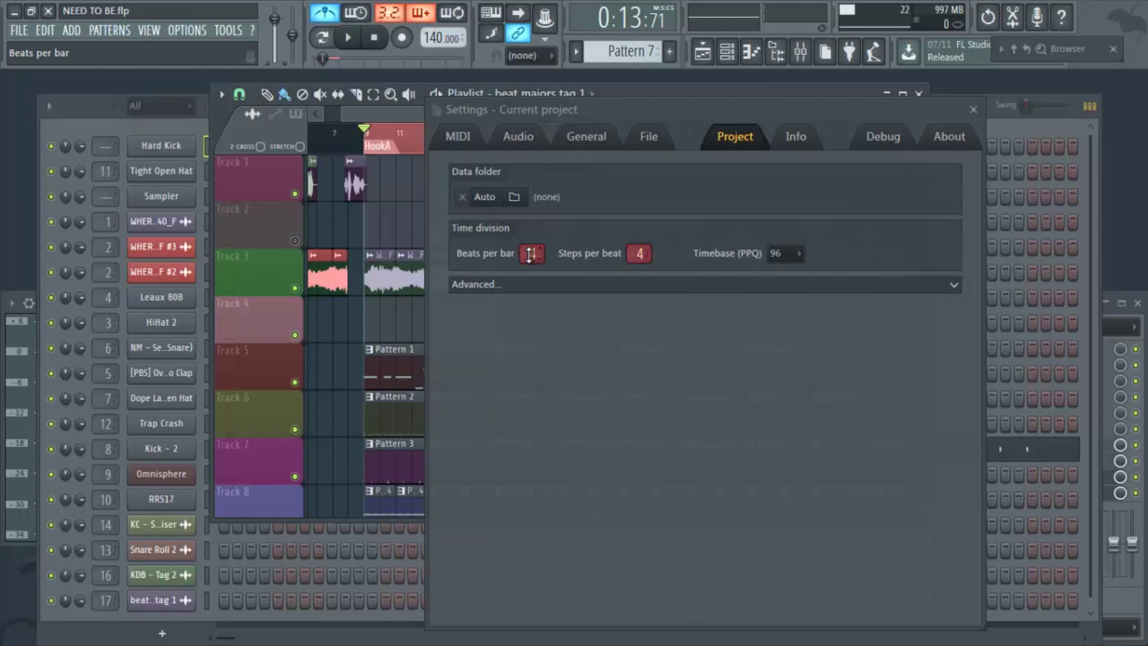
drag(625, 107, 711, 97)
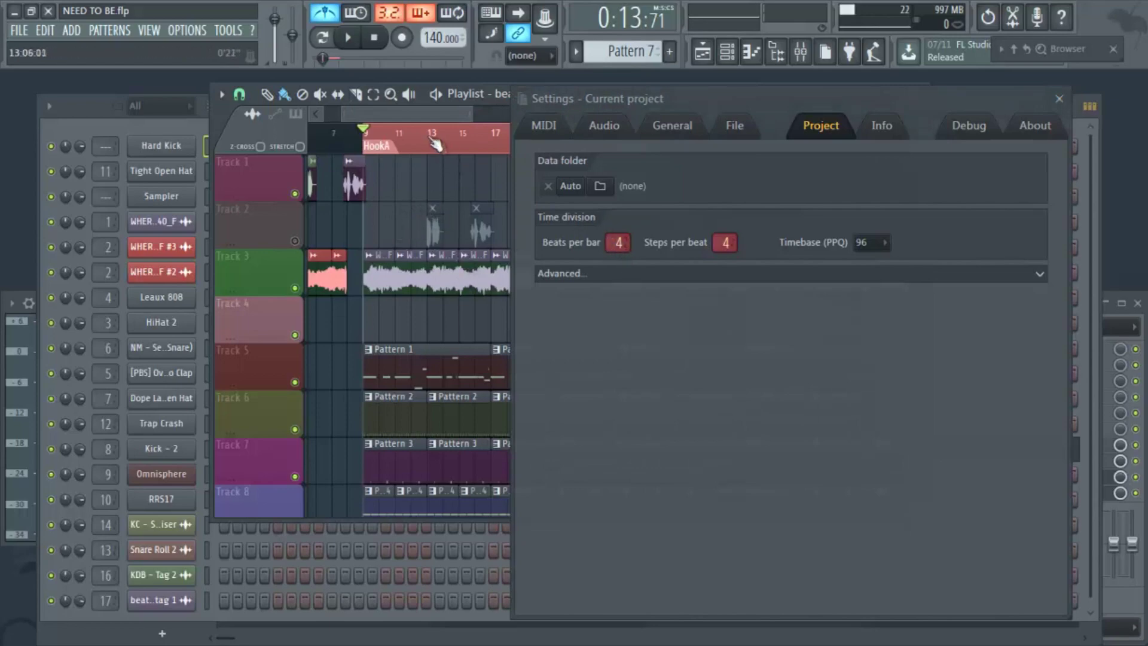
Move the Settings window further right to uncover the Playlist.
scroll(432, 143, up, 2)
scroll(432, 143, up, 3)
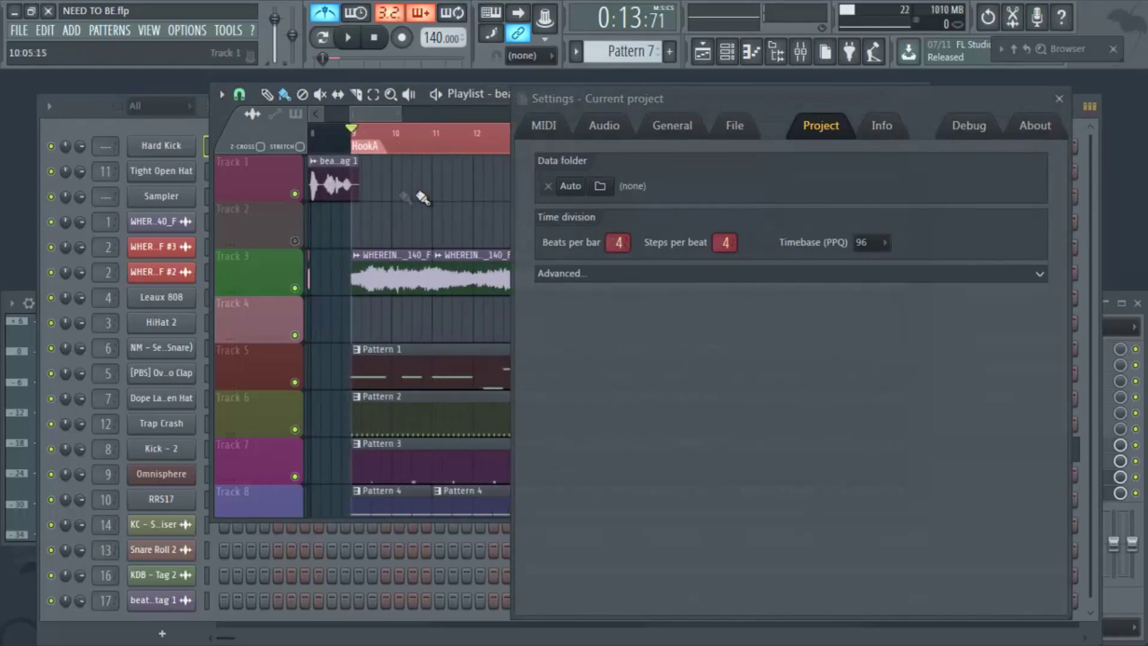
scroll(413, 149, down, 1)
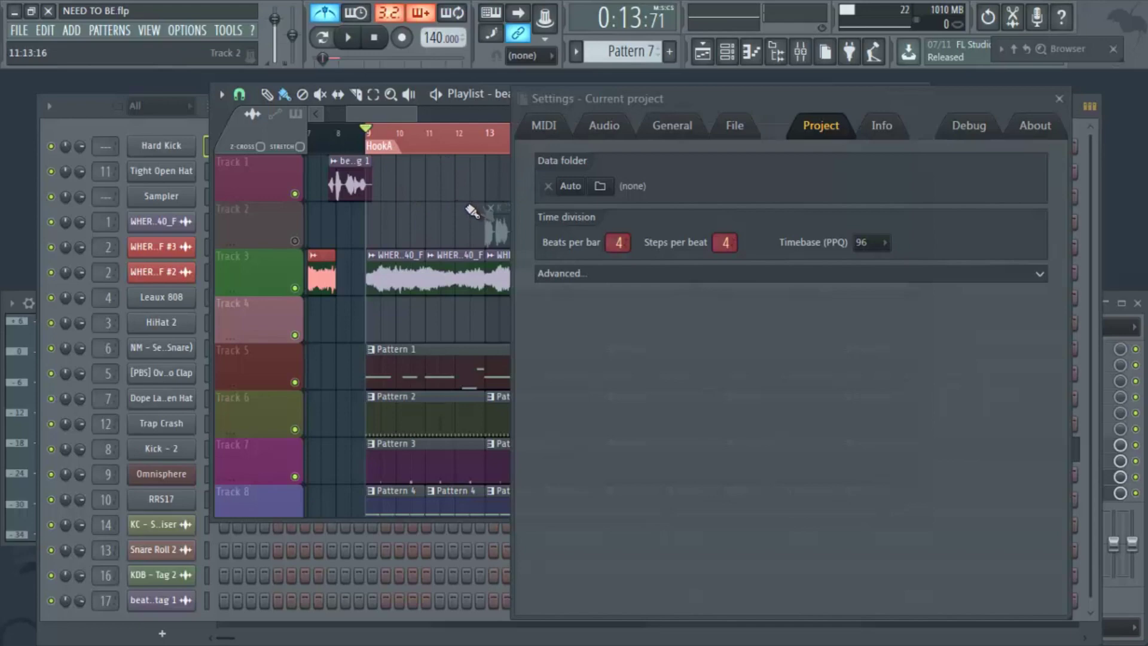
drag(854, 94, 942, 83)
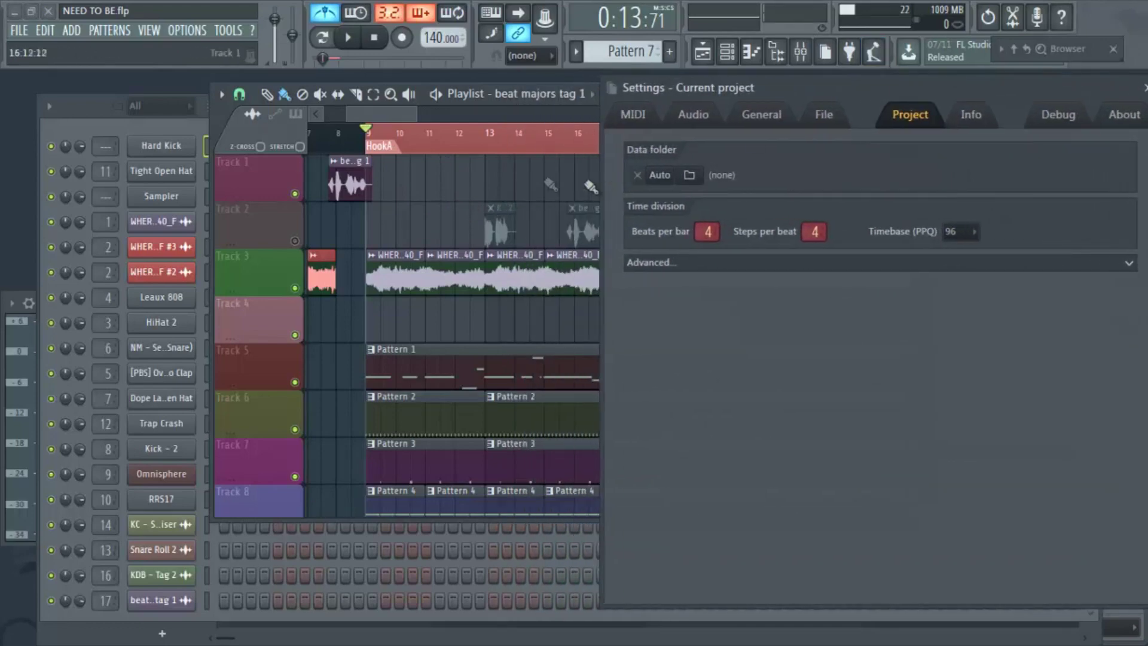
Play the song while lowering Beats per bar from 4 to 2, then stop and readjust it.
click(347, 39)
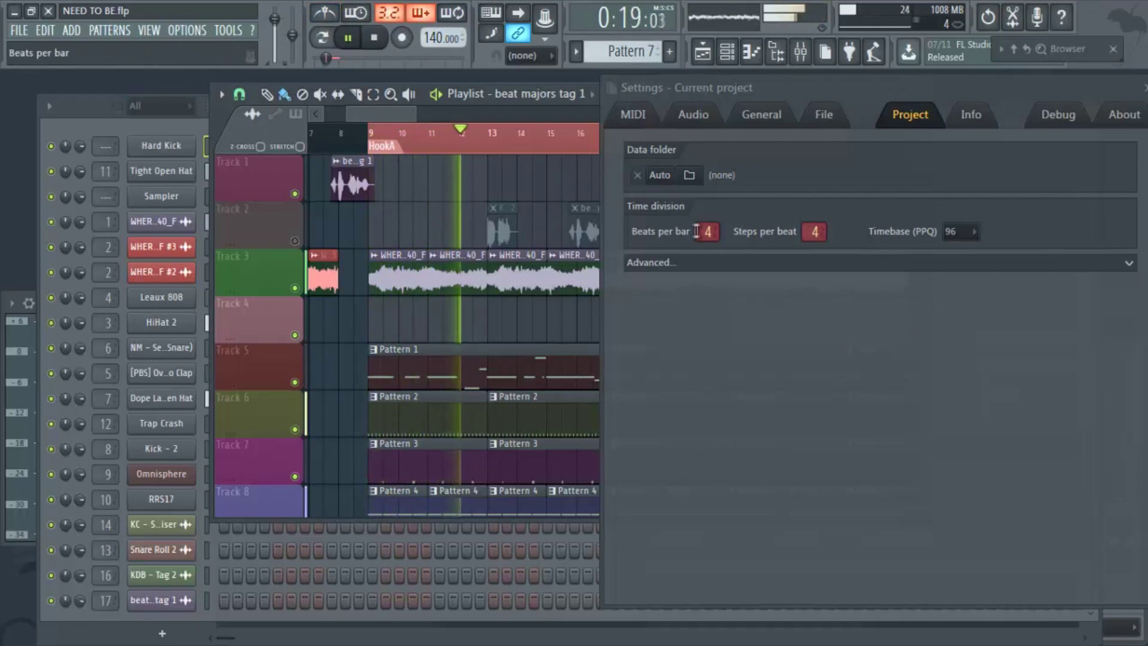
drag(707, 231, 697, 240)
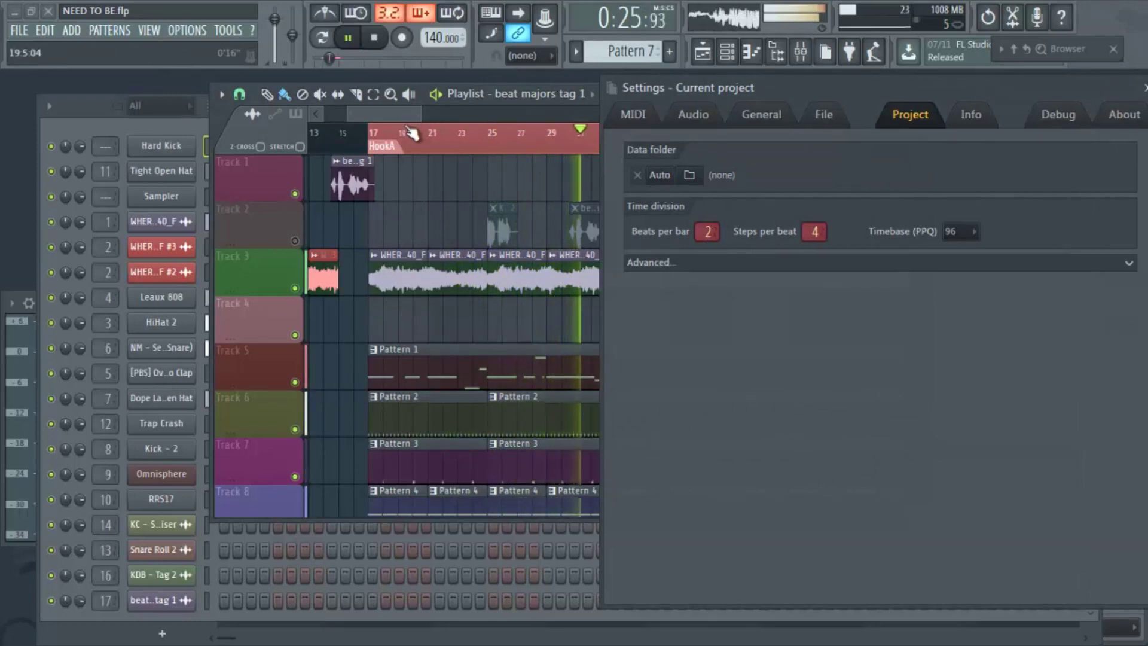
key(space)
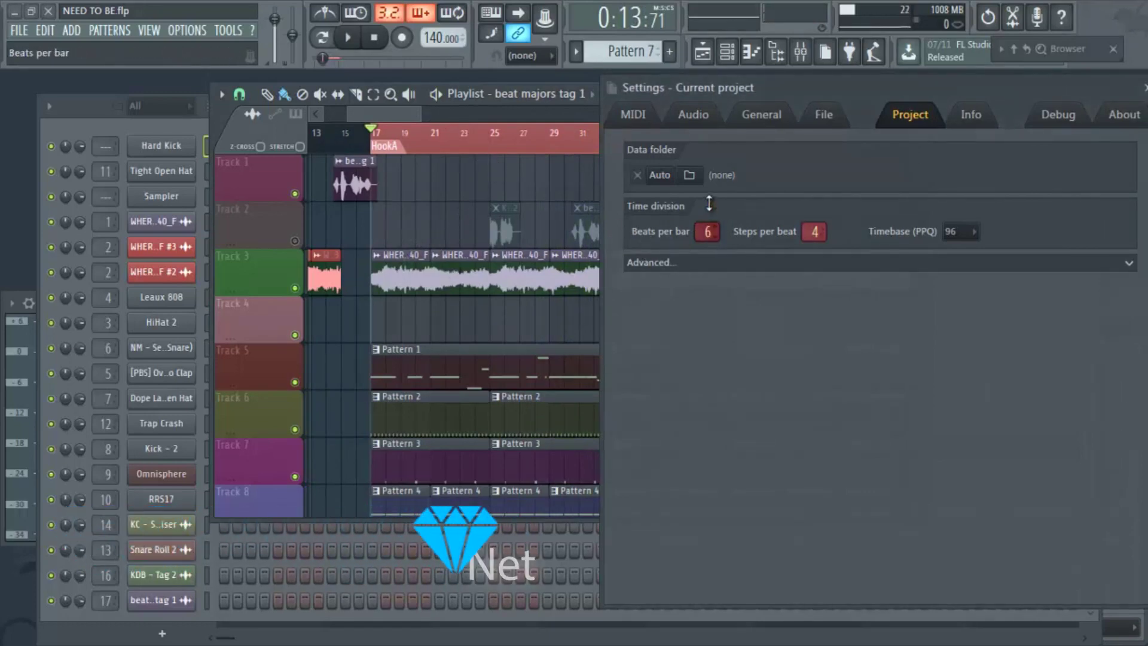
drag(707, 237, 712, 216)
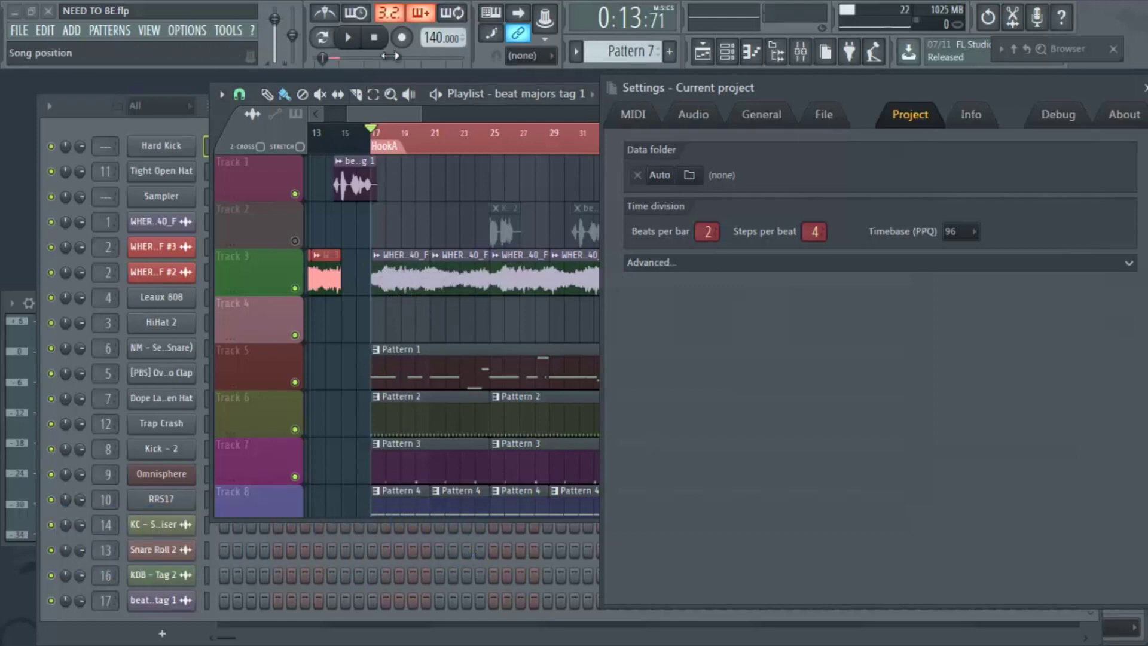
Lower the tempo to 70 BPM, restretch all channels, and play the arrangement back.
scroll(439, 52, down, 3)
drag(440, 52, 452, 94)
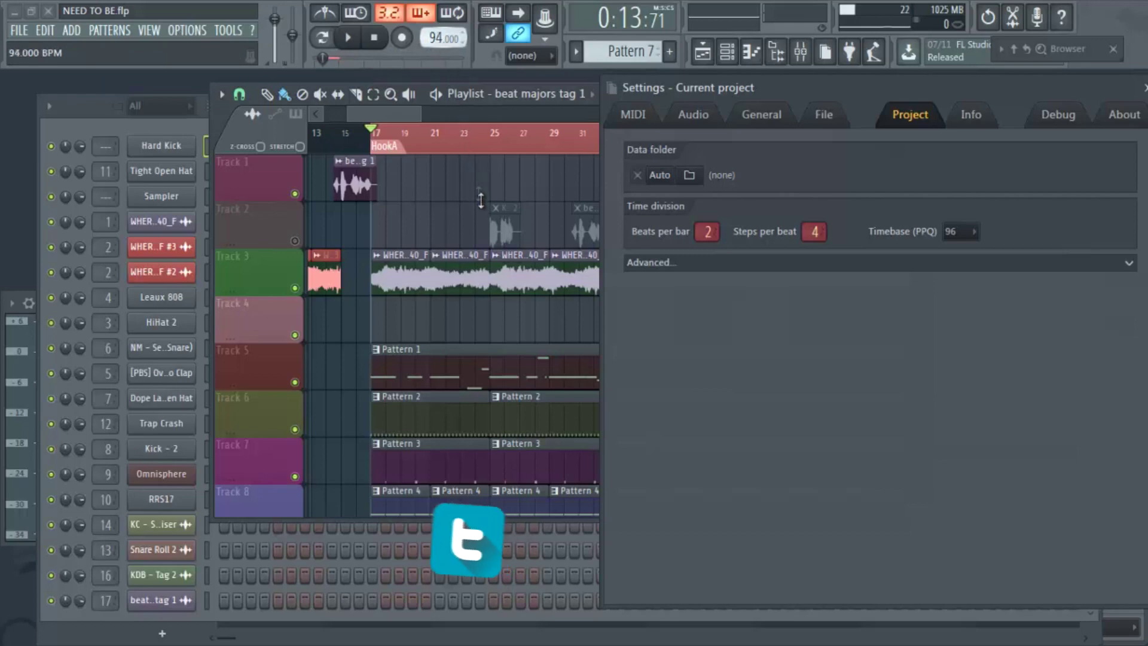
drag(497, 269, 485, 227)
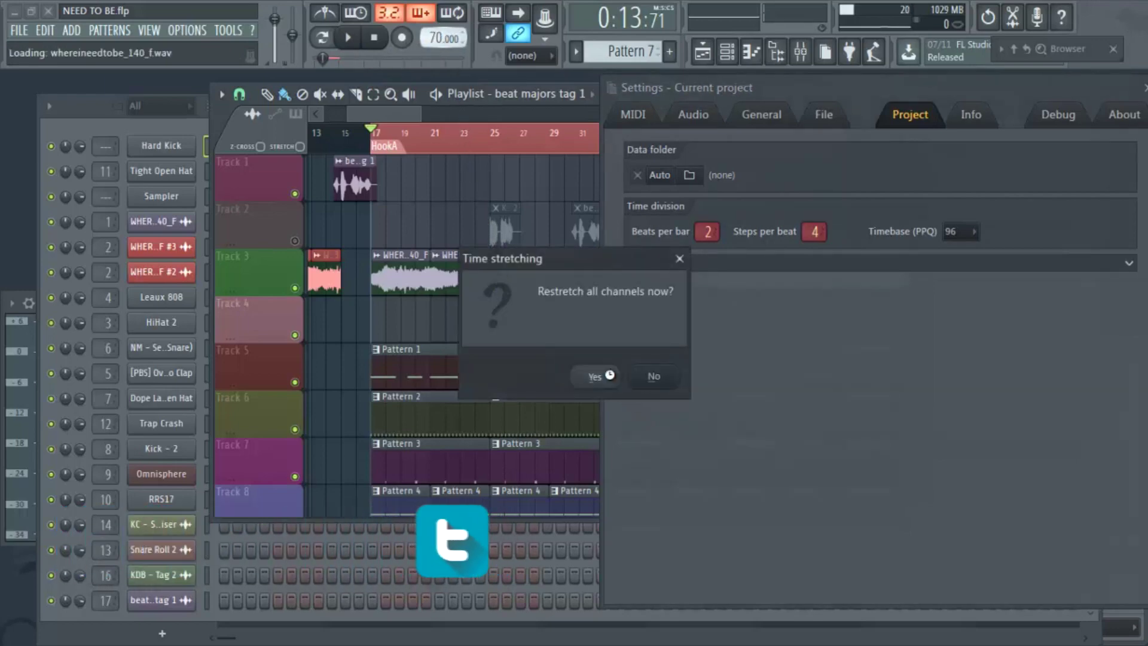
click(607, 375)
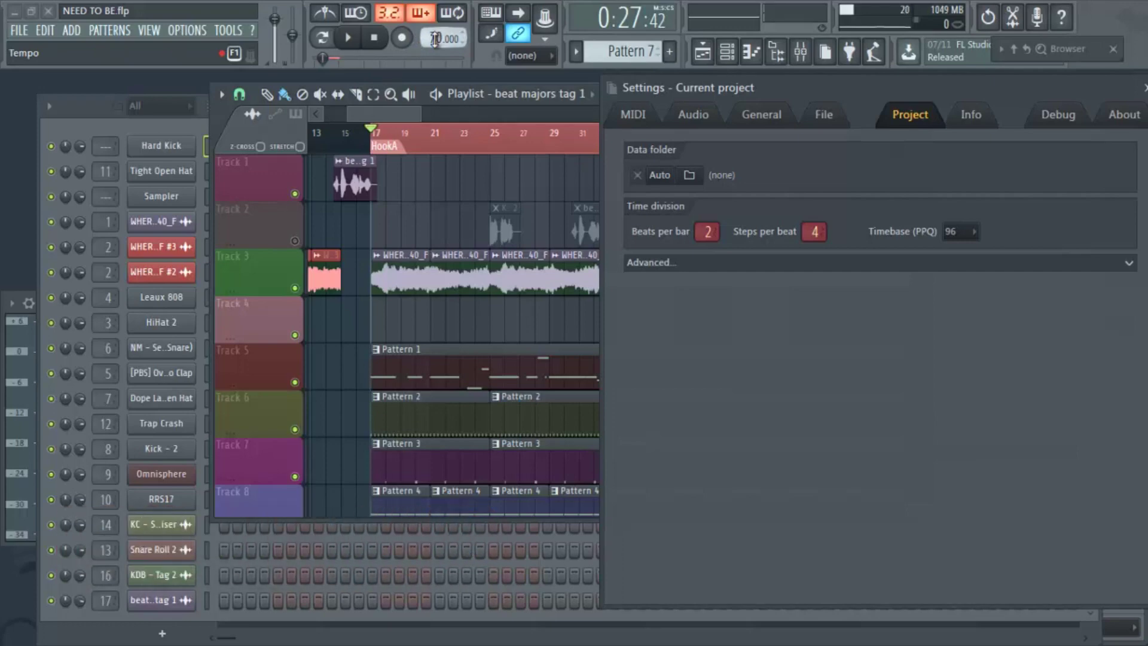
key(space)
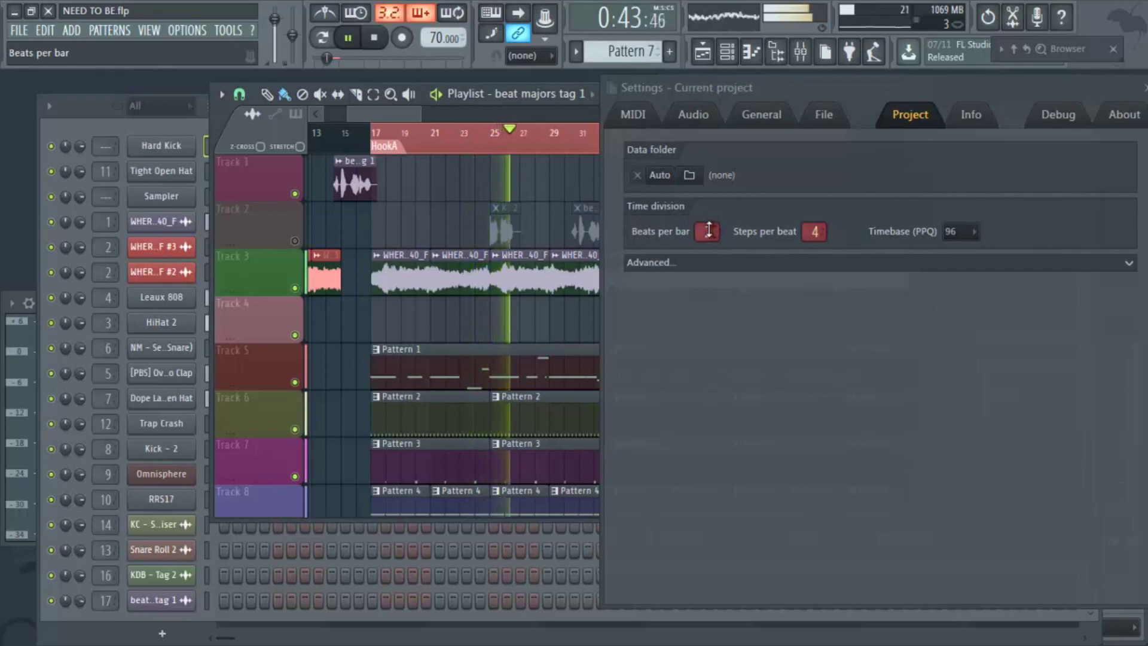
key(space)
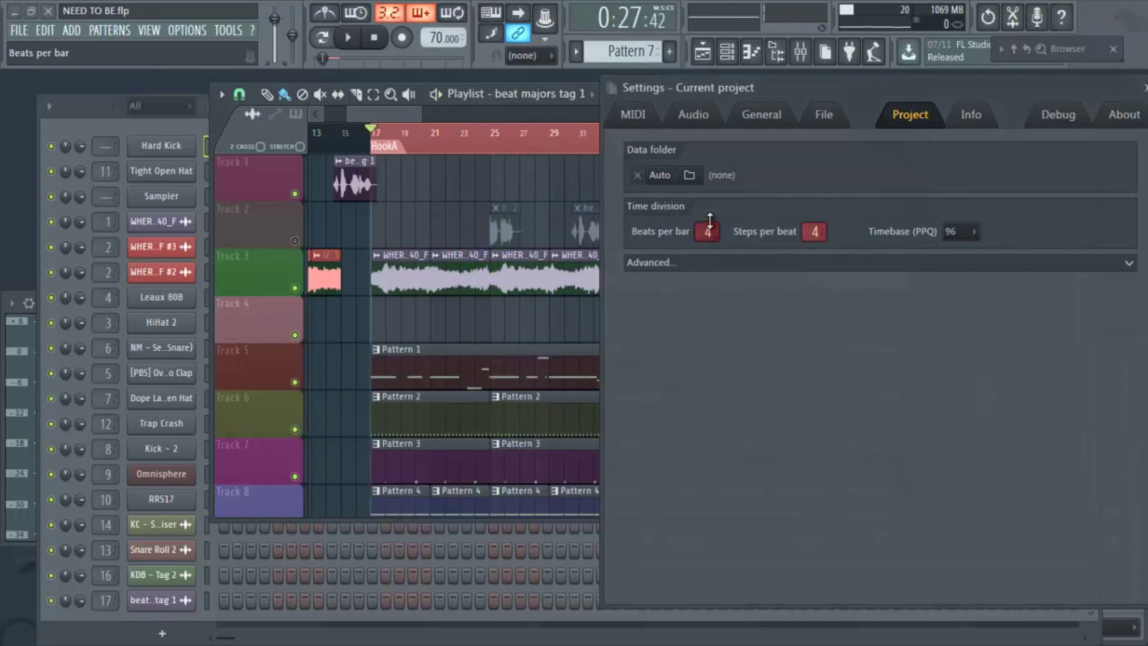
Scroll through other Beats per bar and Steps per beat values, then set Beats per bar back to 4.
scroll(710, 220, up, 4)
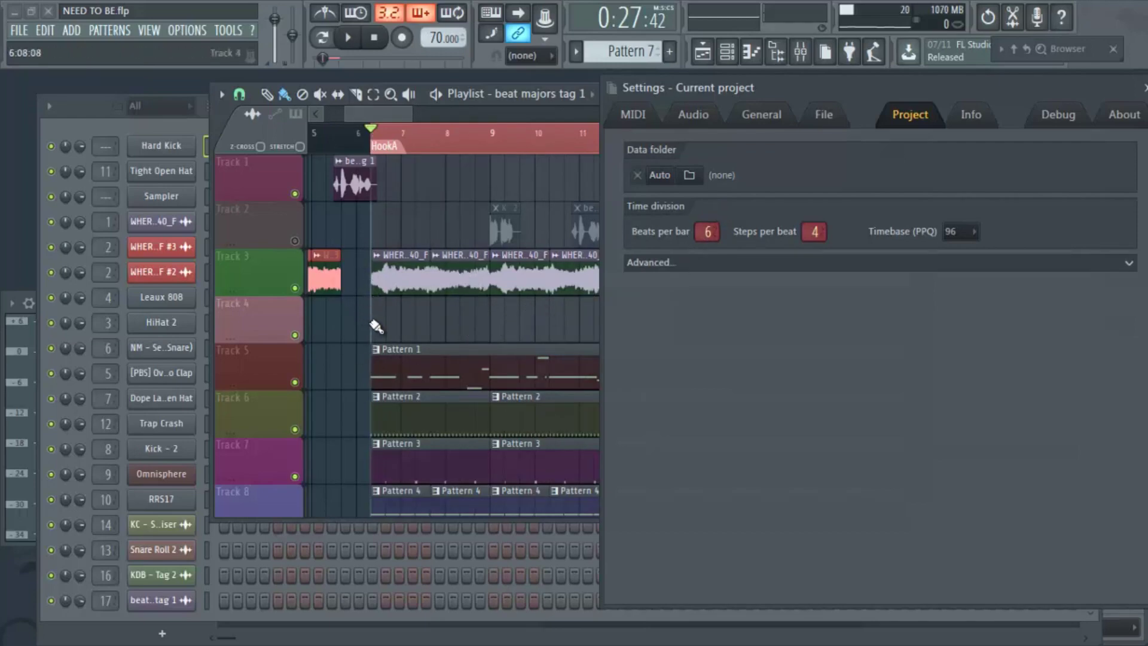
scroll(368, 116, up, 5)
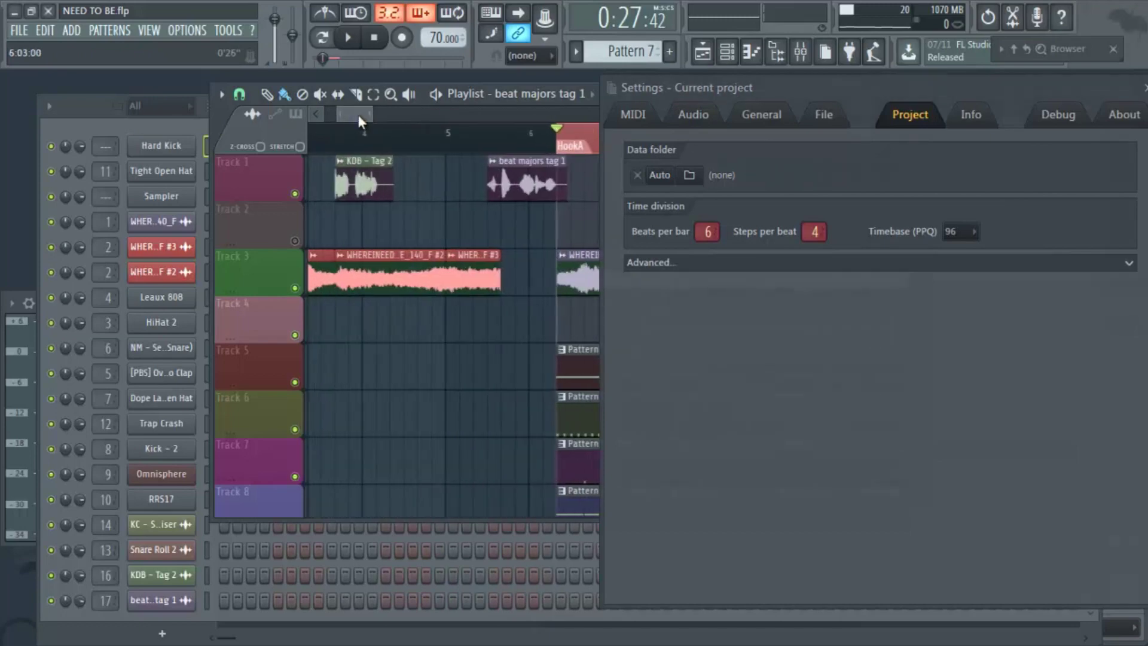
drag(357, 115, 367, 114)
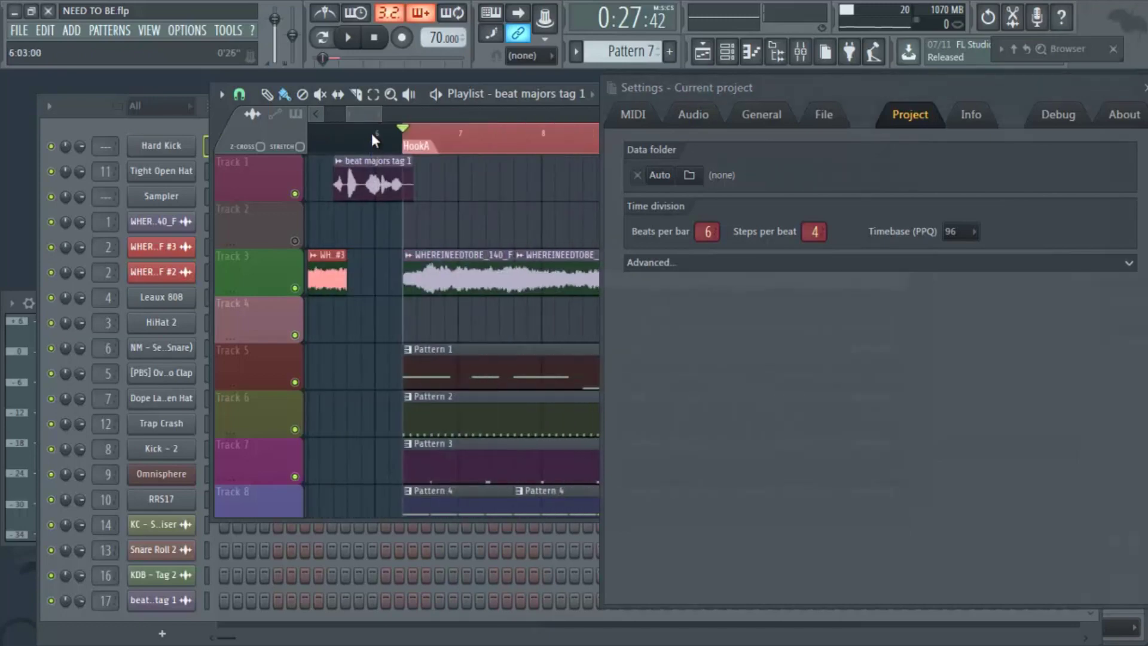
scroll(371, 133, down, 5)
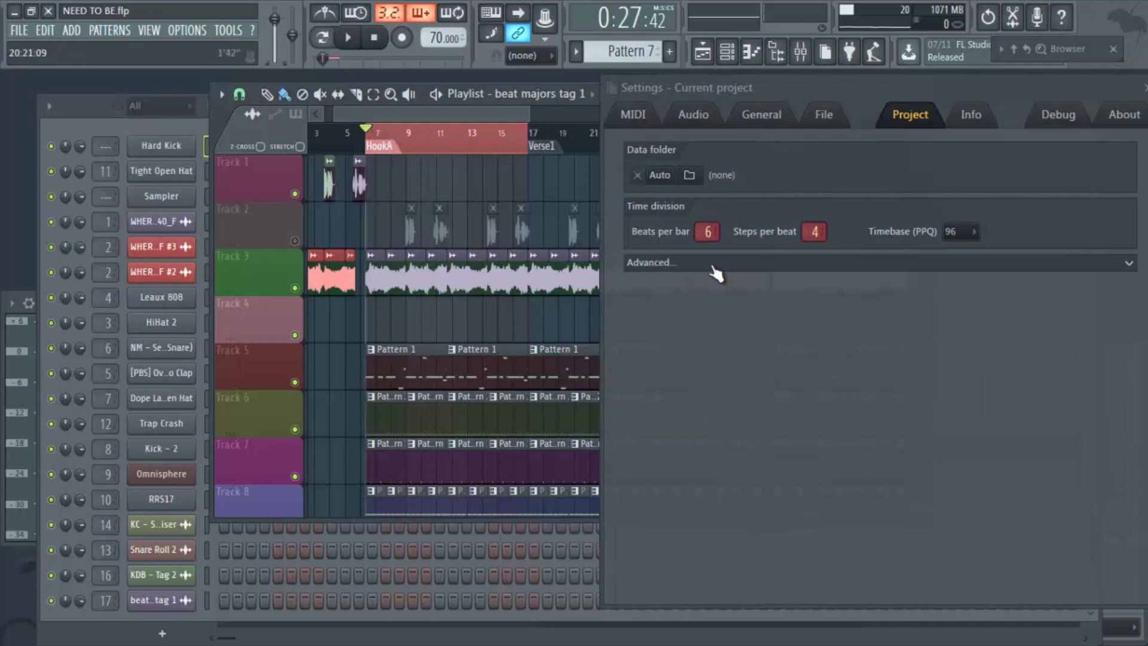
scroll(710, 235, down, 1)
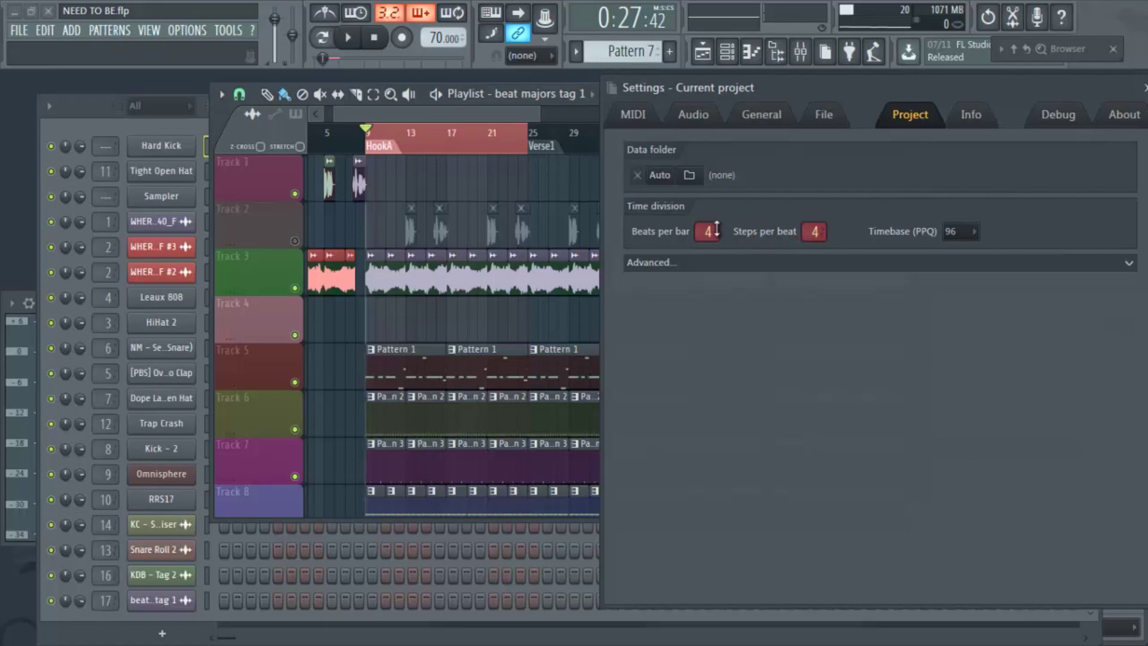
scroll(706, 234, down, 1)
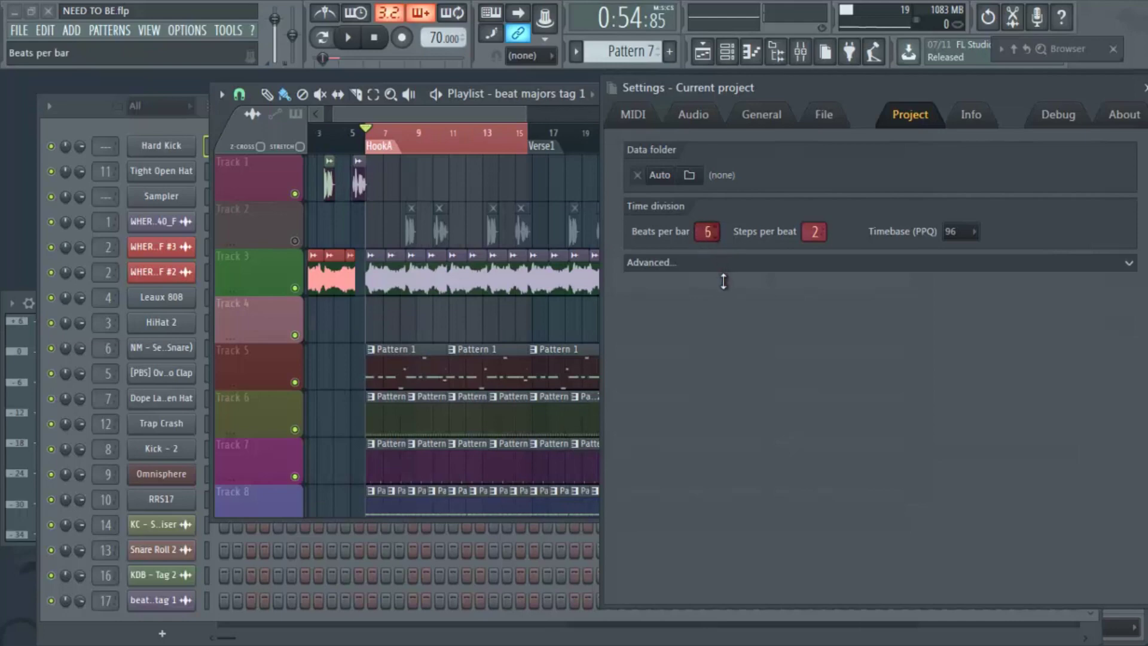
drag(727, 287, 725, 288)
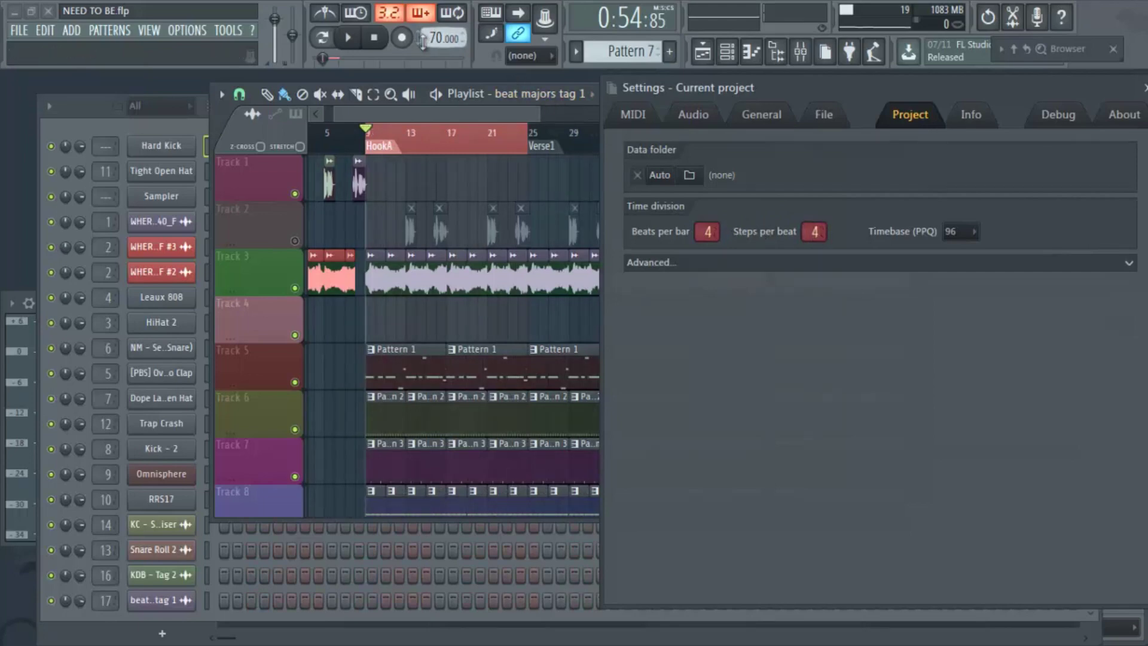
Raise the tempo to 140 BPM and confirm stretching all channels.
drag(446, 24, 476, 489)
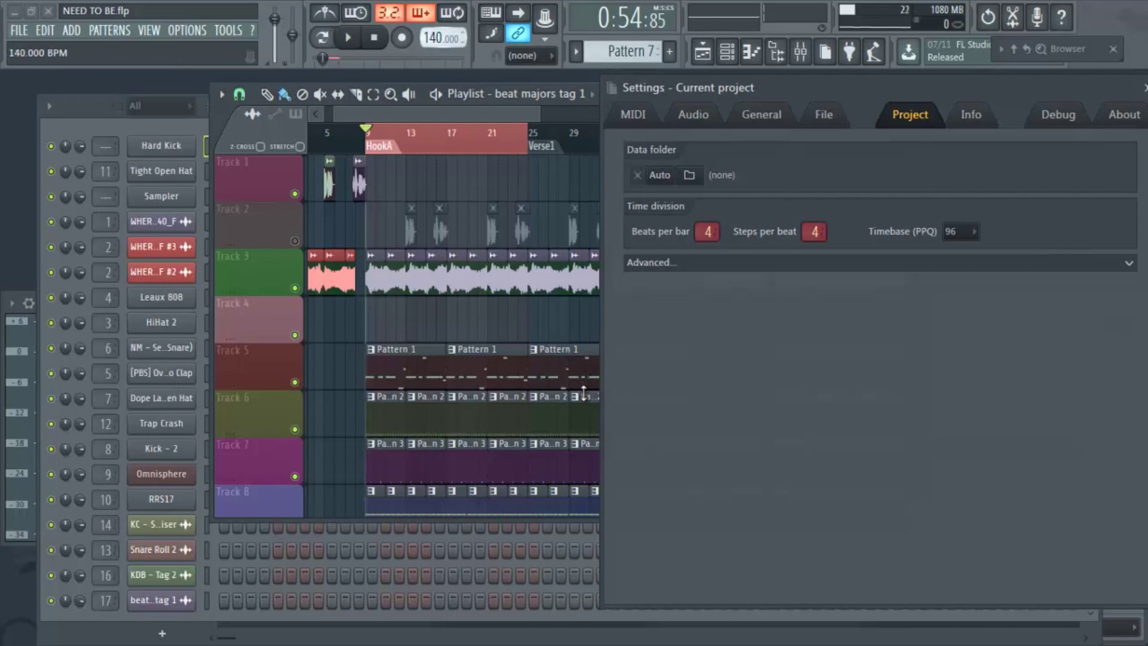
click(593, 374)
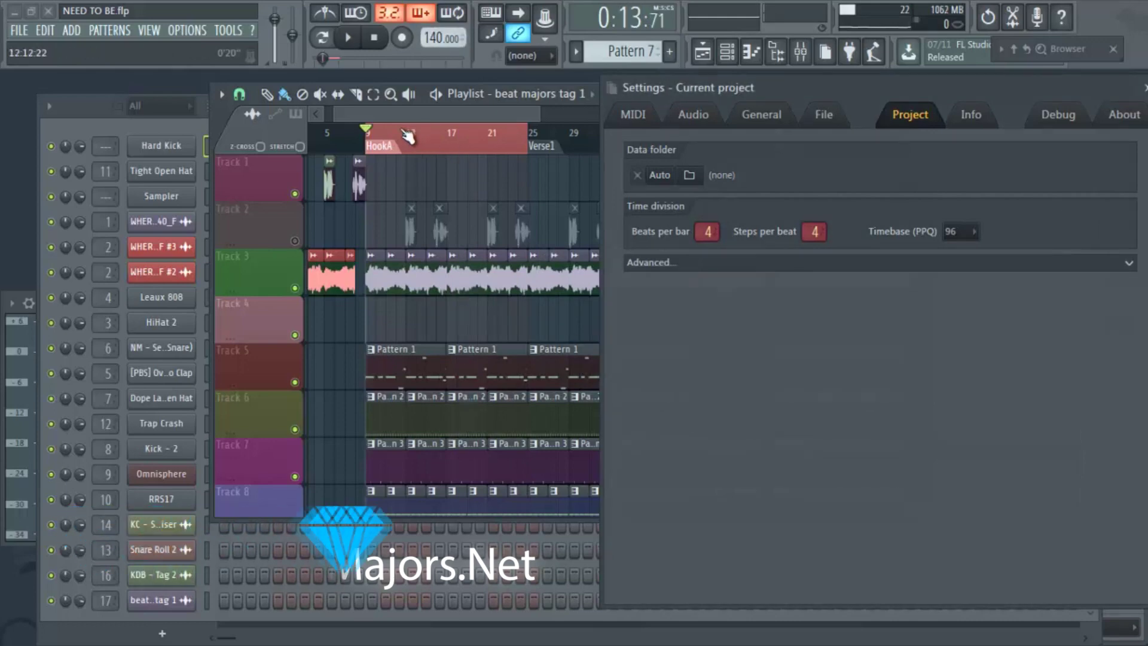
scroll(406, 136, up, 4)
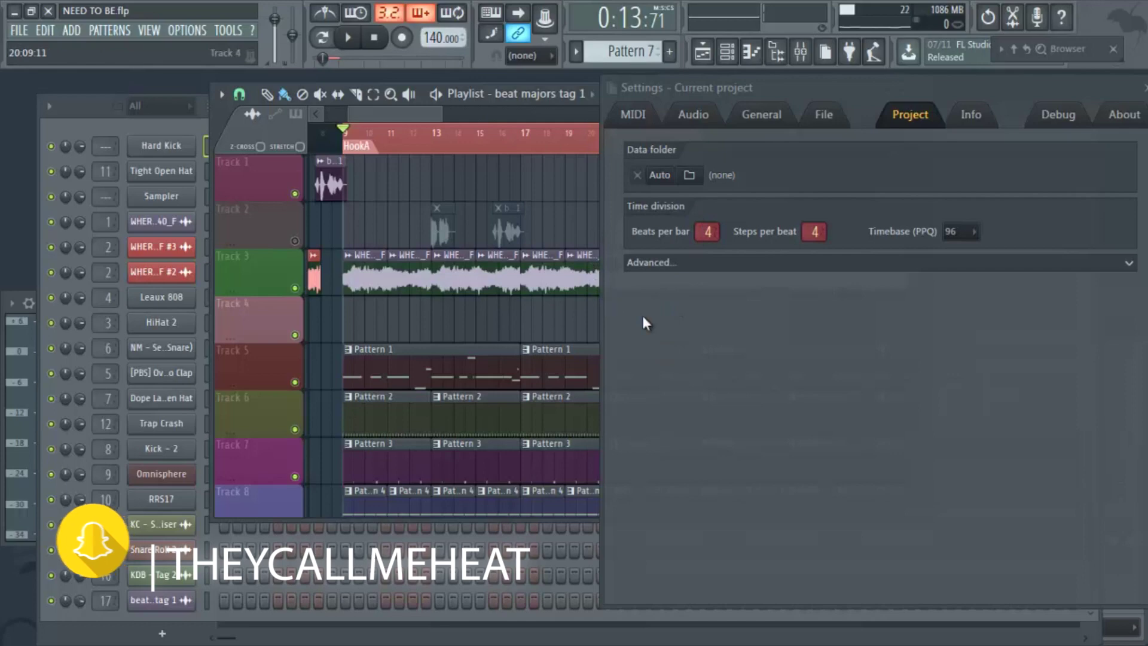
drag(708, 232, 694, 250)
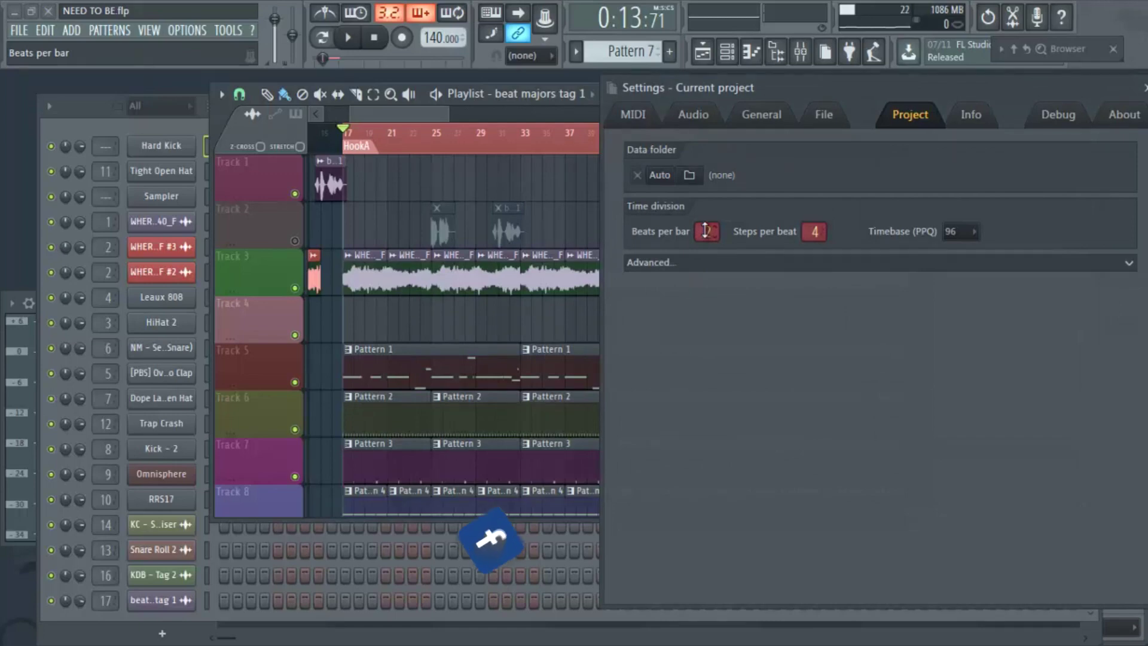
scroll(706, 231, up, 2)
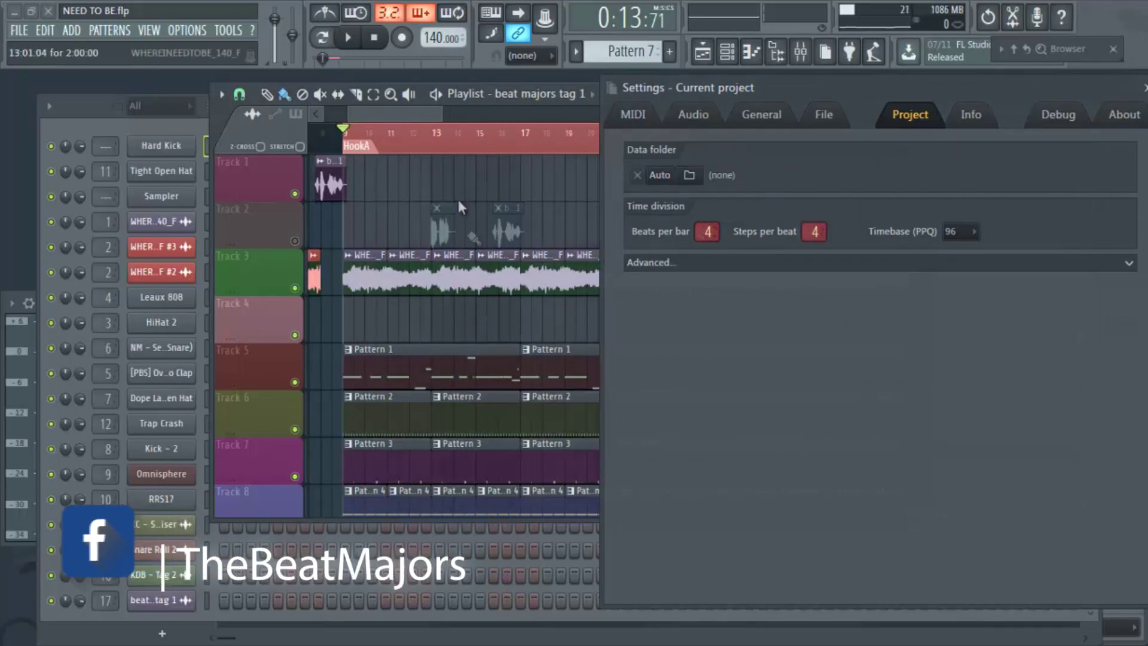